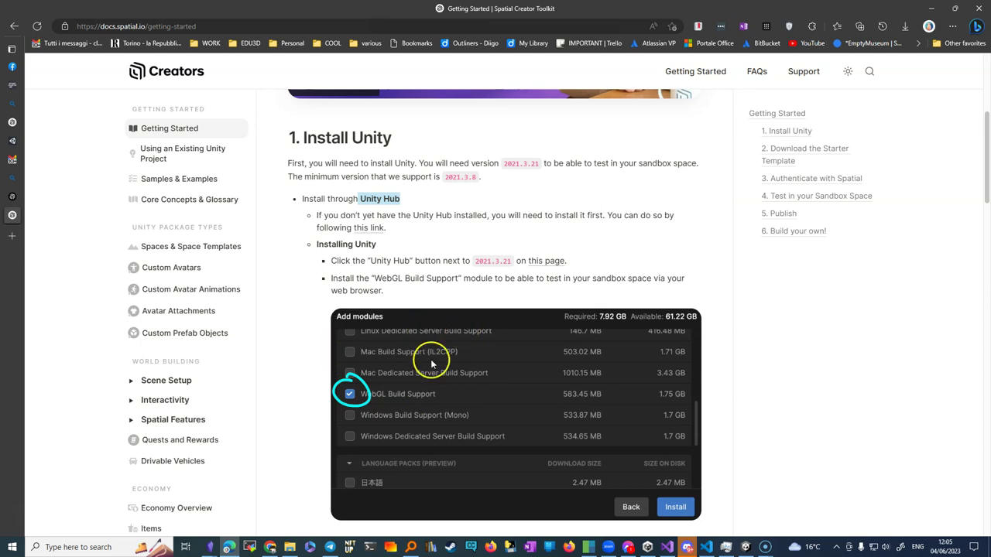
Read the guide's Unity installation and starter template sections, including the required version and the WebGL Build Support module.
scroll(430, 360, "down", 1)
scroll(431, 360, "down", 1)
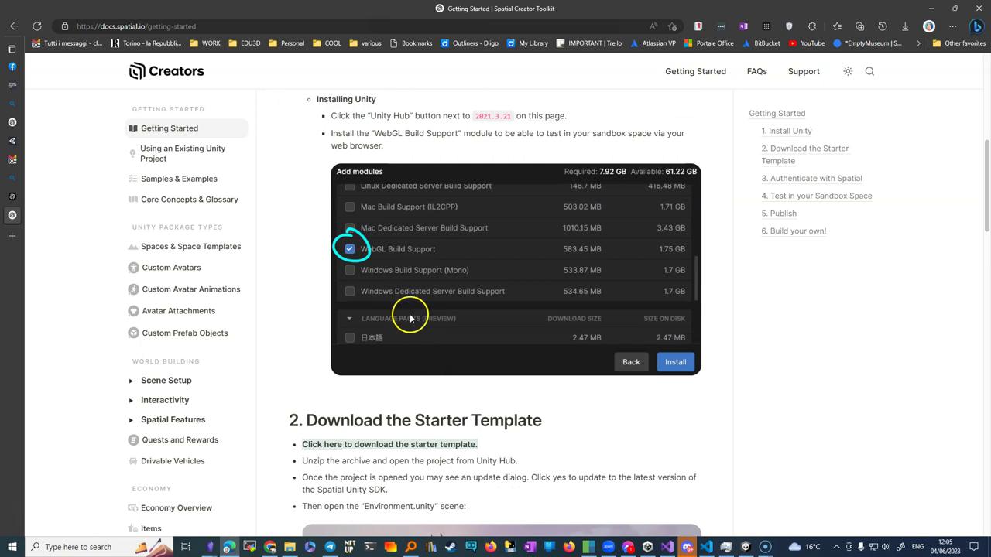
scroll(383, 291, "up", 1)
scroll(384, 291, "up", 1)
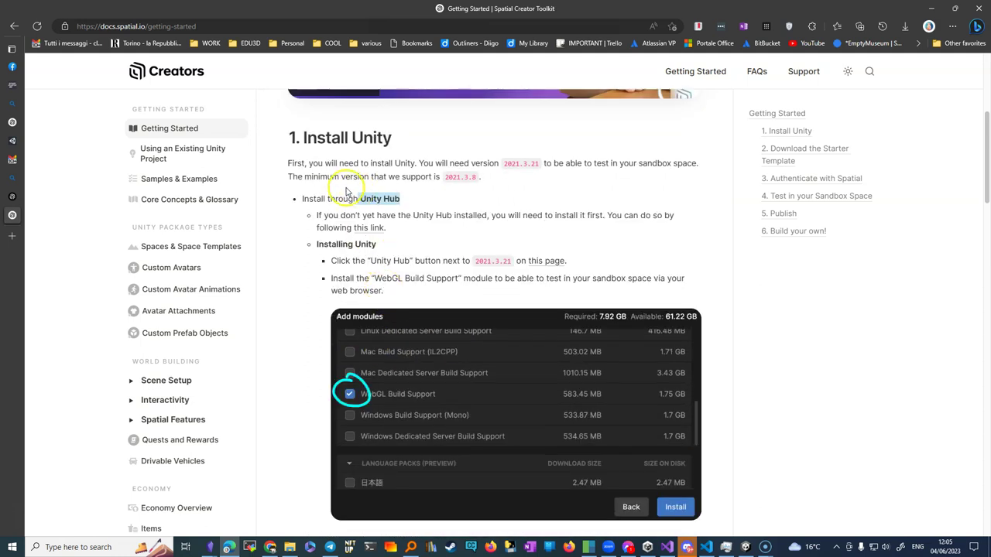
scroll(348, 283, "down", 2)
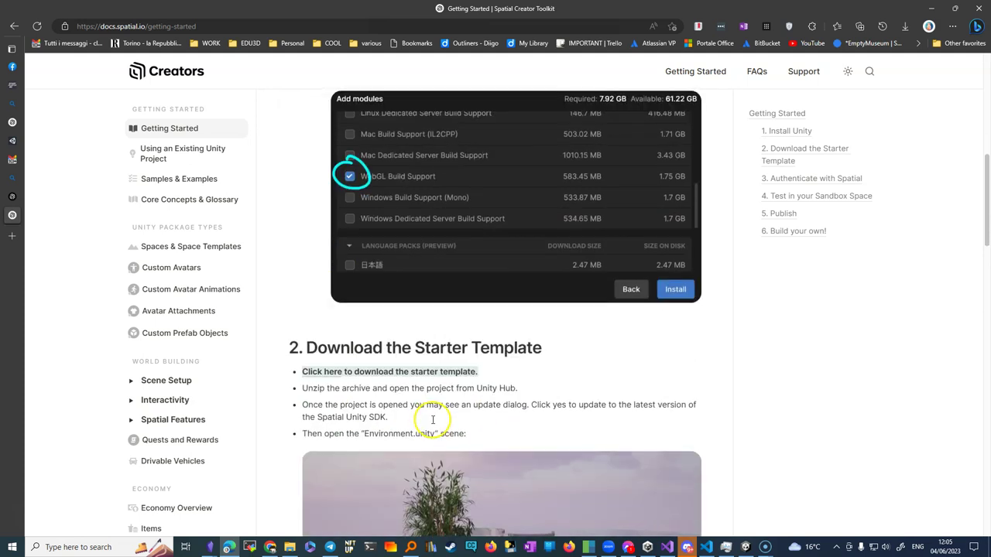
scroll(426, 420, "down", 2)
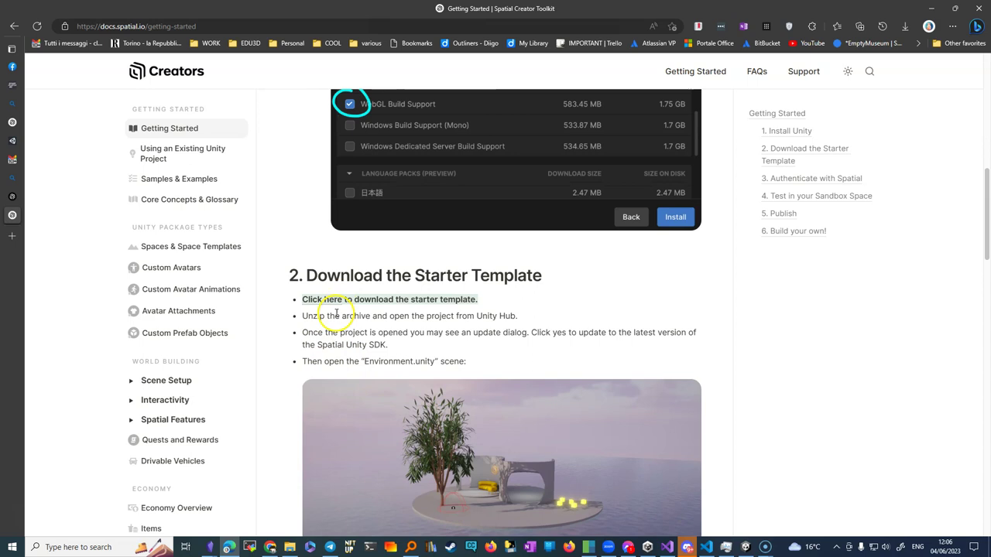
scroll(334, 310, "down", 3)
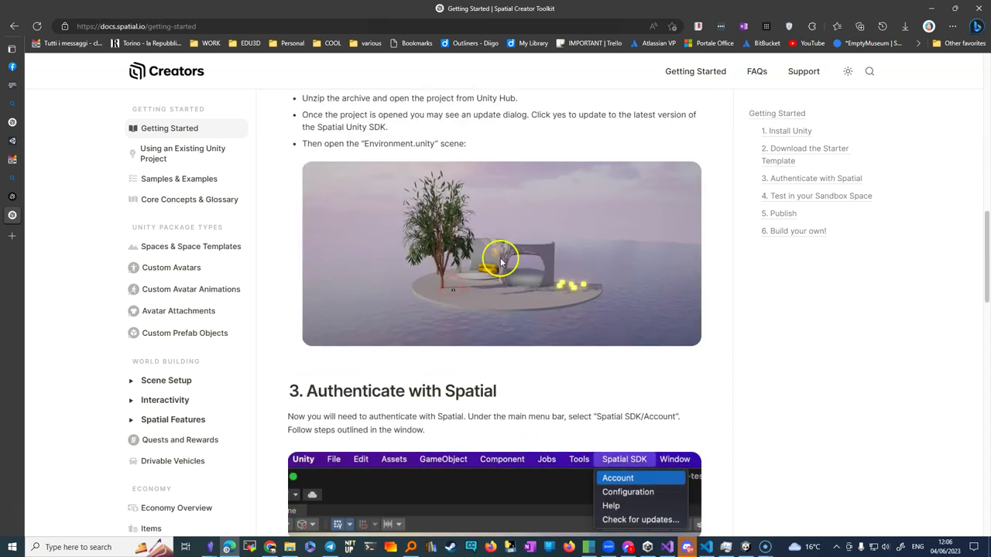
scroll(436, 258, "up", 1)
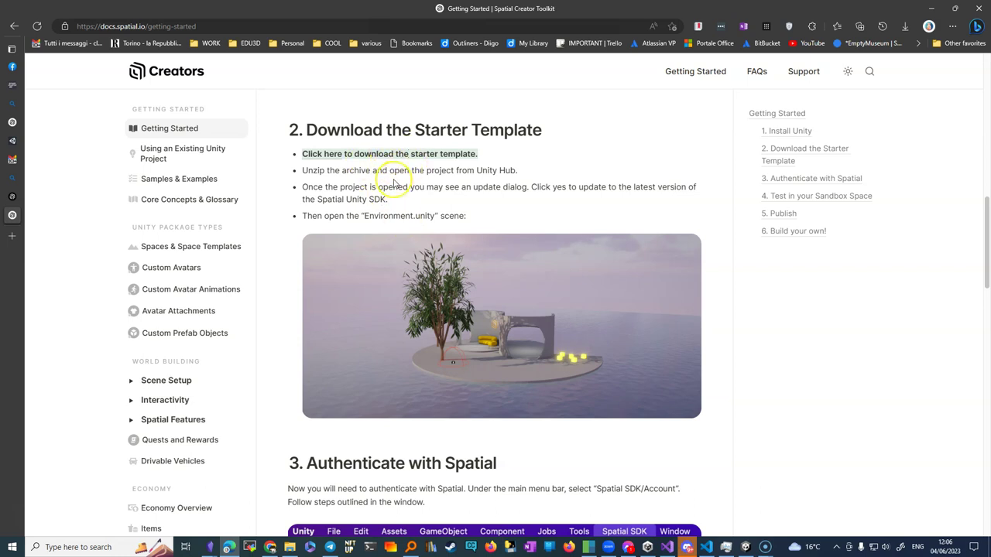
scroll(392, 180, "up", 1)
scroll(394, 183, "up", 2)
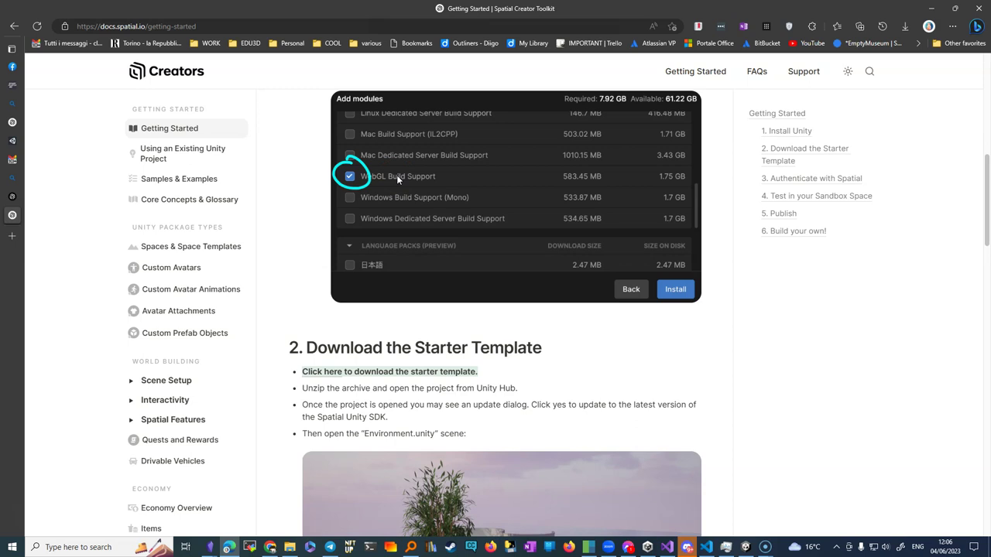
scroll(347, 212, "up", 2)
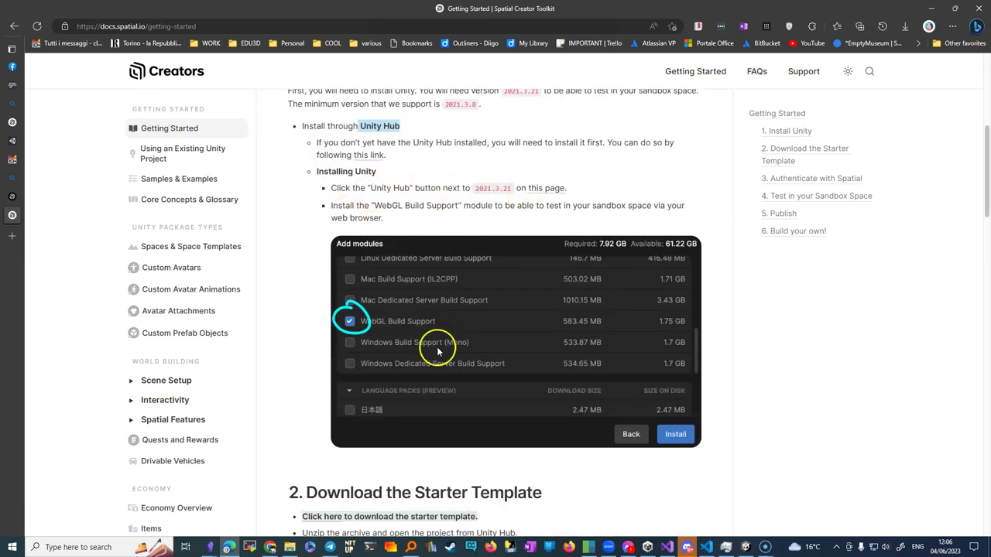
scroll(425, 361, "down", 2)
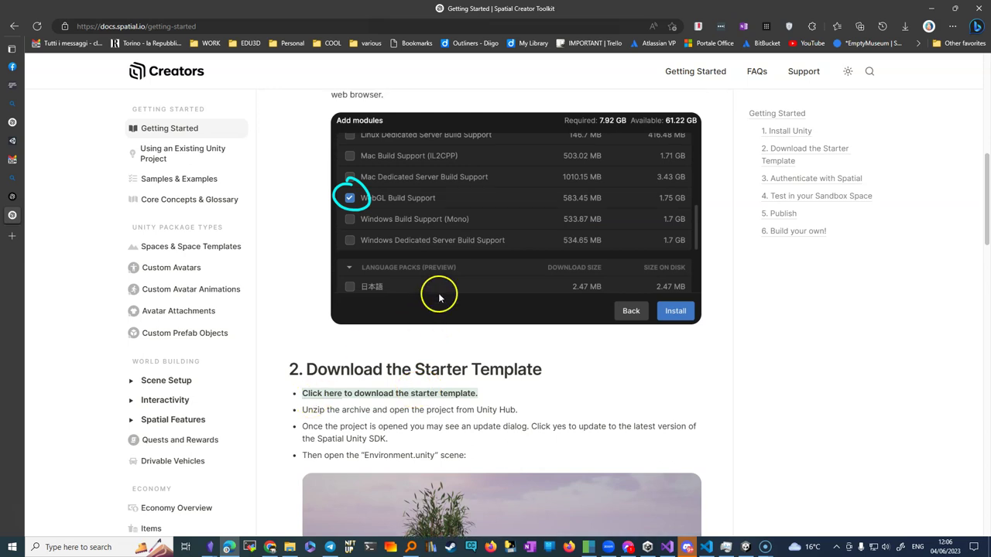
scroll(438, 295, "up", 3)
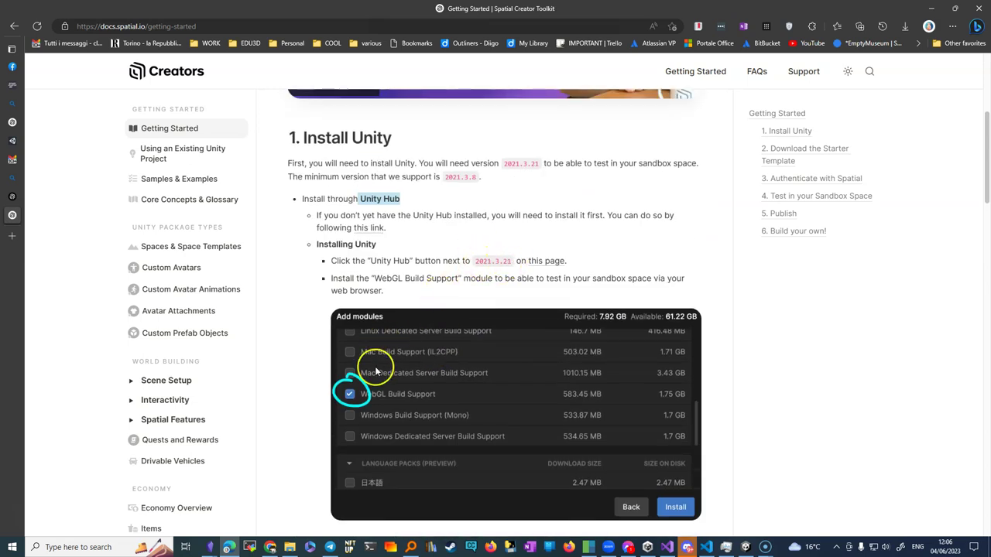
scroll(350, 383, "down", 3)
left_click_drag(342, 182, 347, 161)
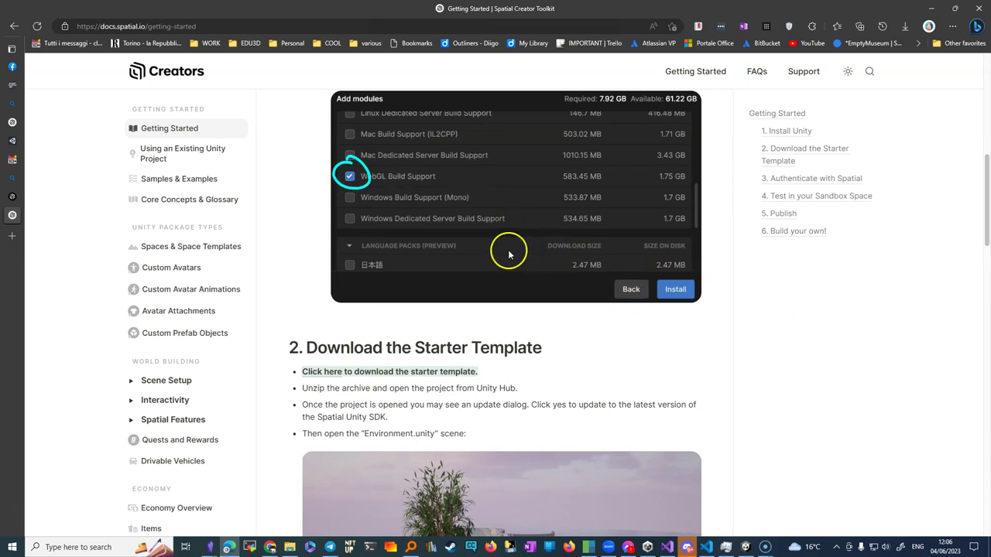
Highlight the "Unzip the archive" instruction in the guide's starter template section.
scroll(387, 314, "down", 1)
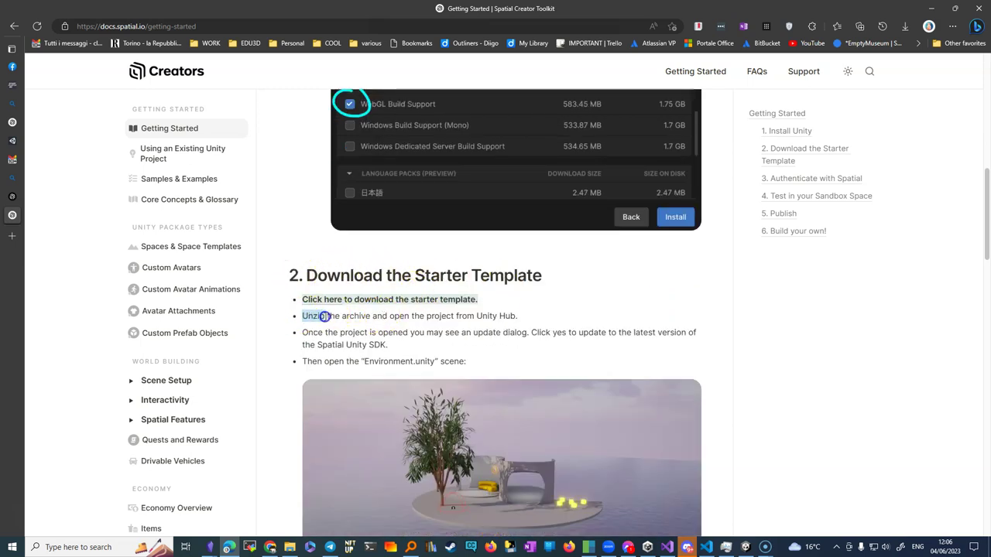
left_click_drag(375, 316, 373, 316)
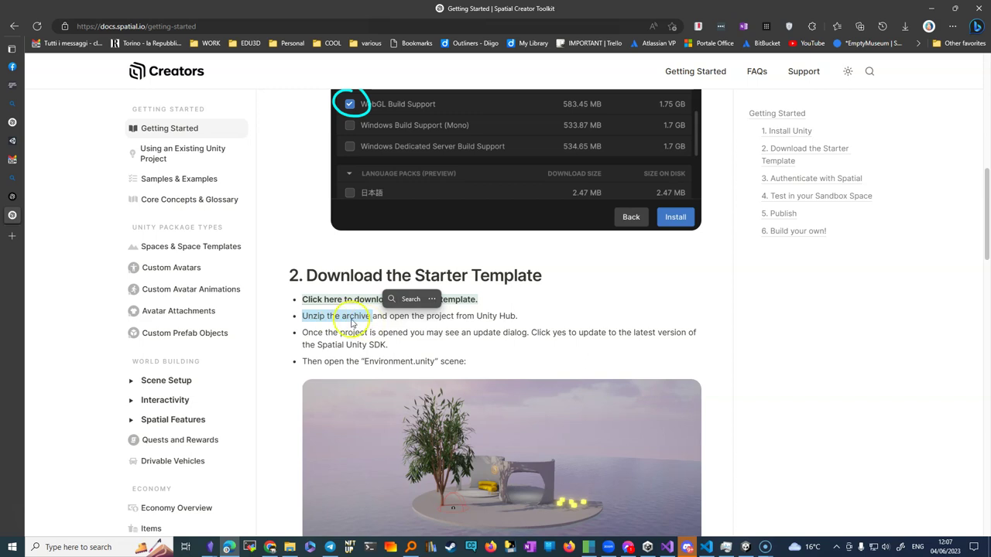
scroll(338, 354, "down", 1)
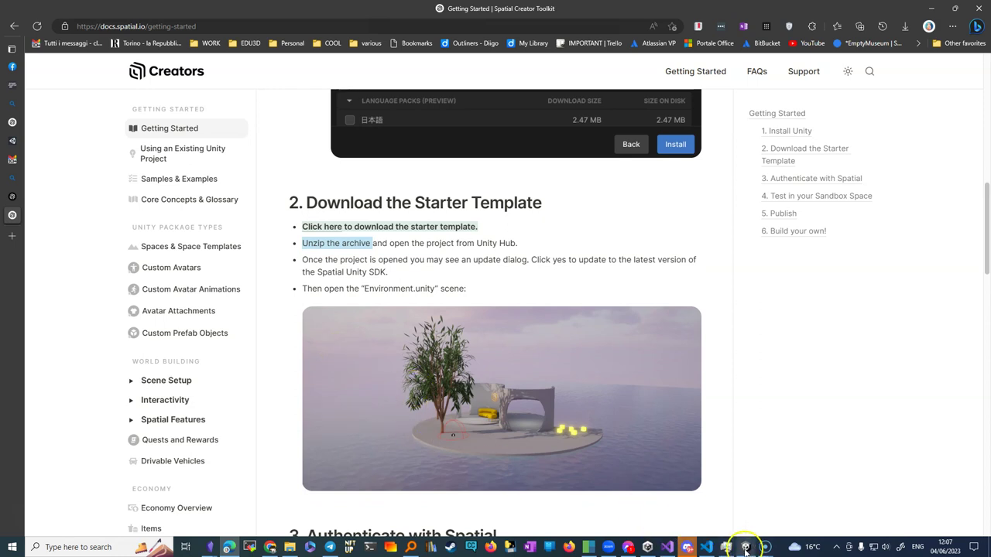
Switch to Unity Hub, inspect the installed editor versions and their modules, and return to the project list.
left_click(648, 547)
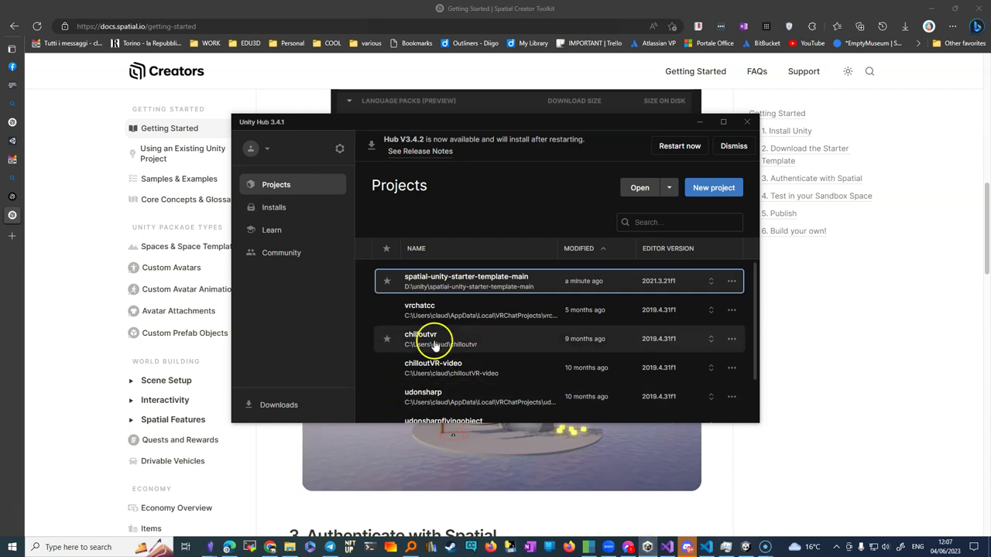
left_click_drag(362, 120, 269, 116)
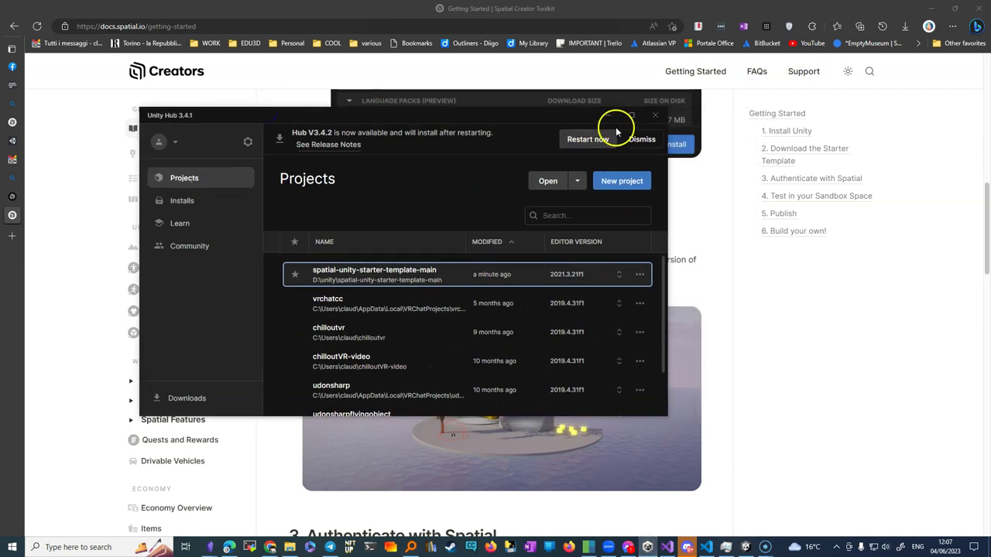
left_click(175, 200)
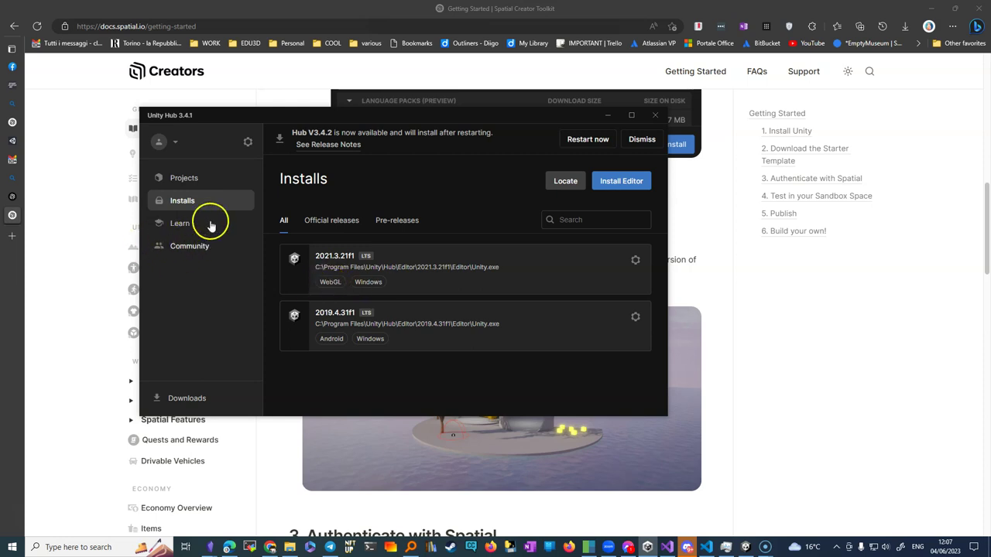
left_click(184, 178)
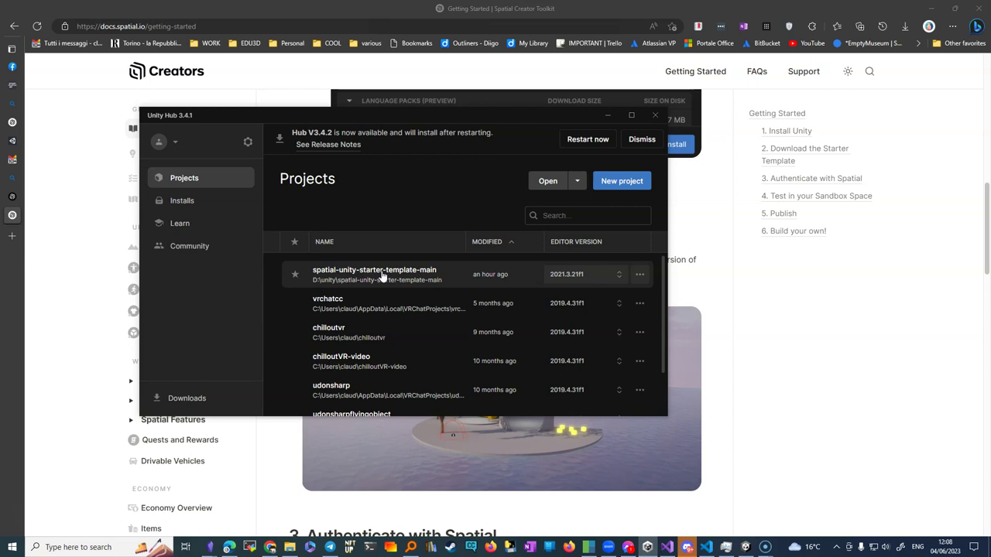
Exit the running Unity editor and reopen the spatial-unity-starter-template-main project from Unity Hub.
left_click(744, 547)
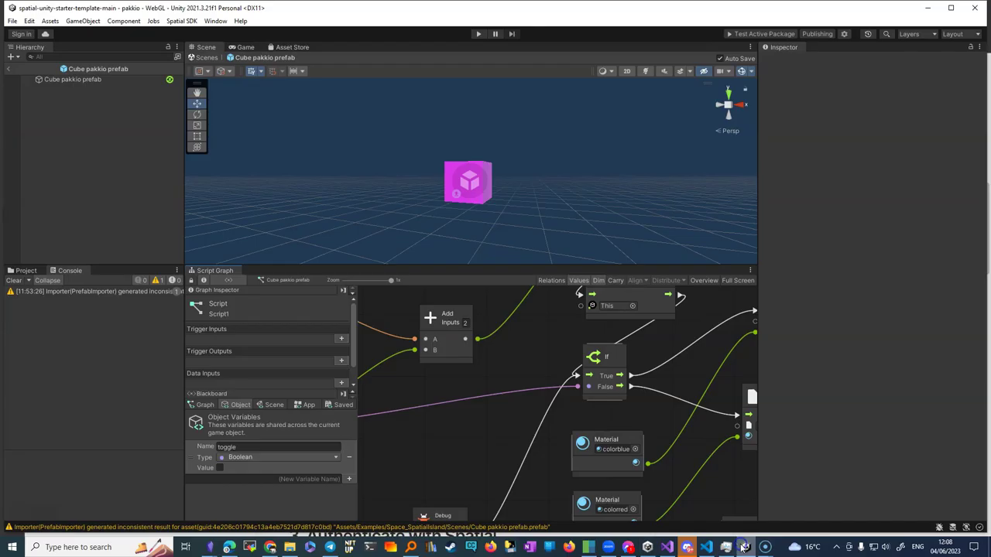
left_click(13, 21)
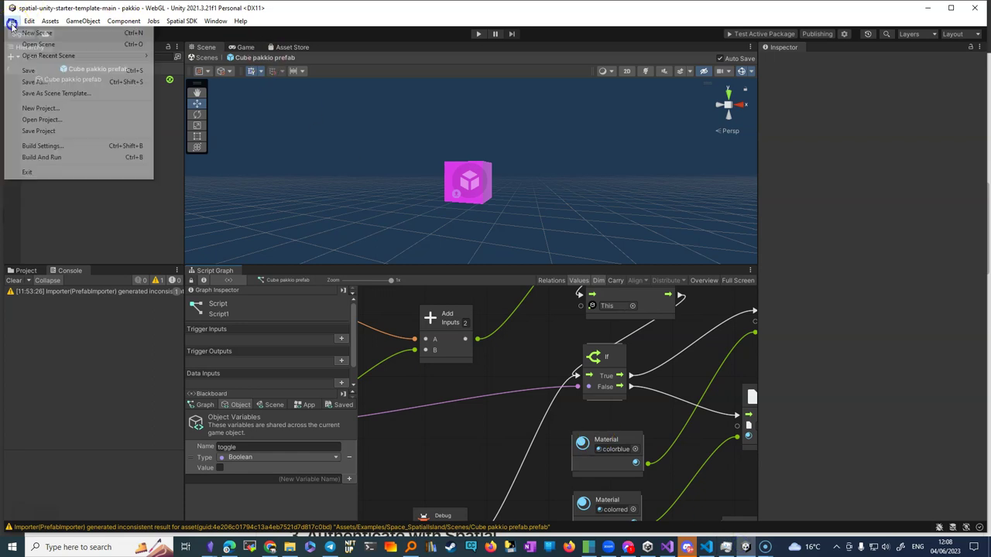
left_click(42, 172)
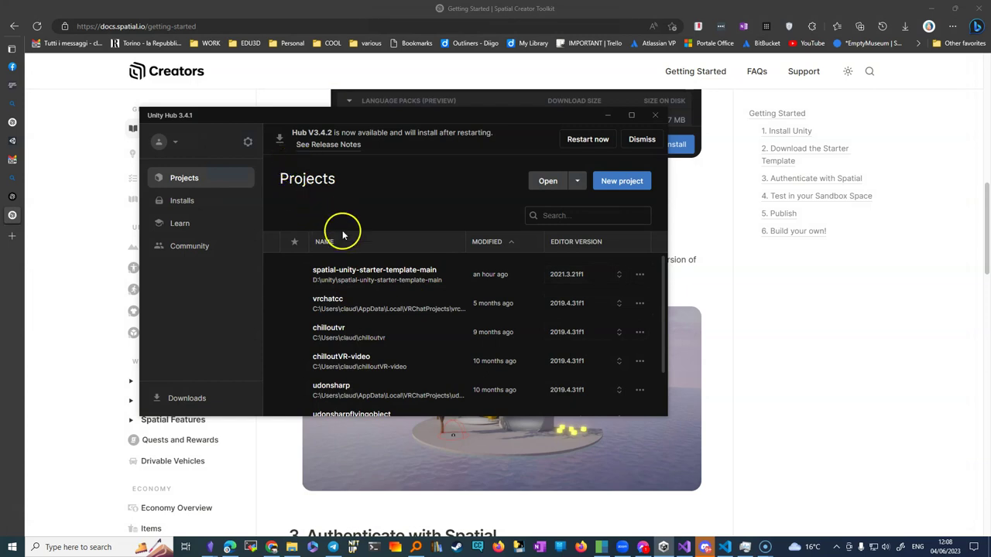
left_click(368, 275)
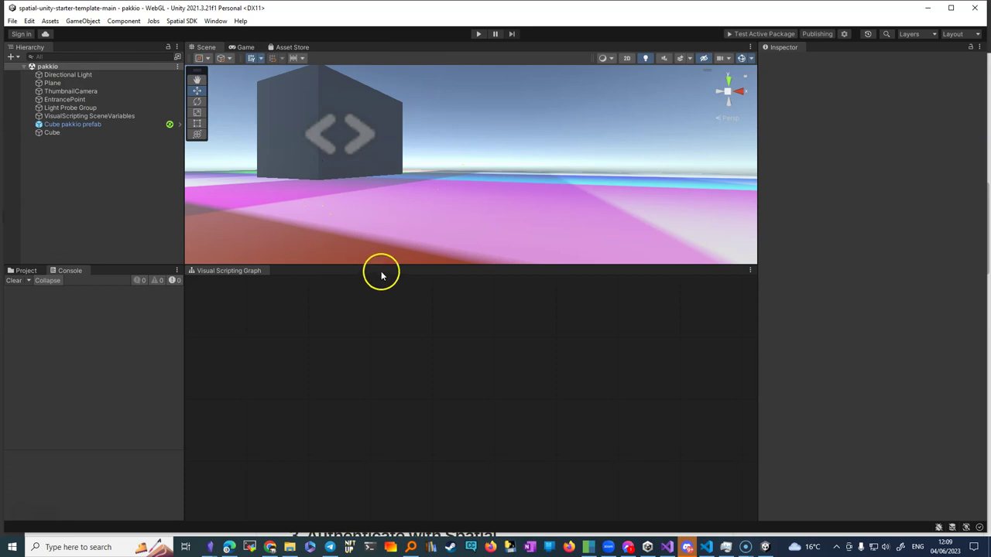
Enlarge the Scene view vertically and open the Spatial SDK account window.
left_click_drag(379, 265, 374, 332)
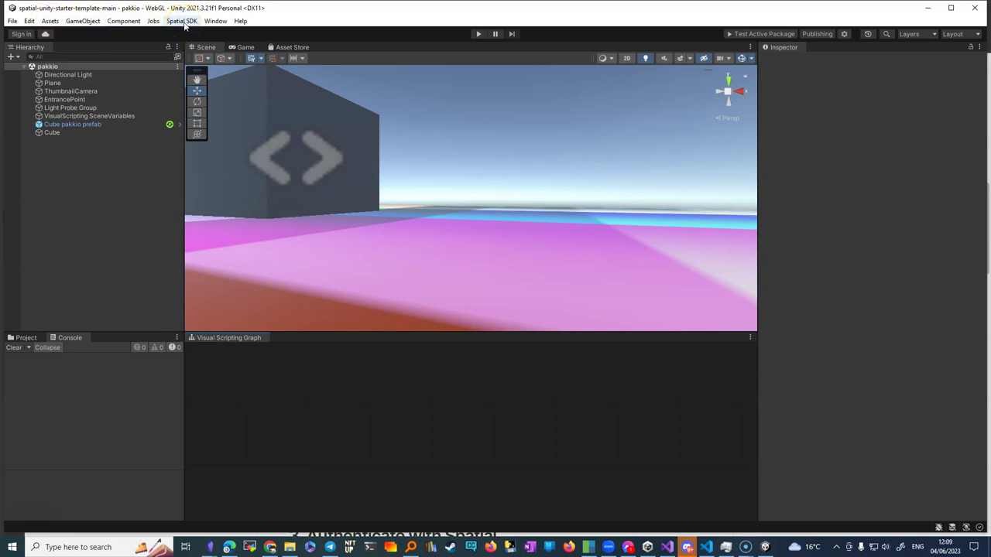
left_click(208, 22)
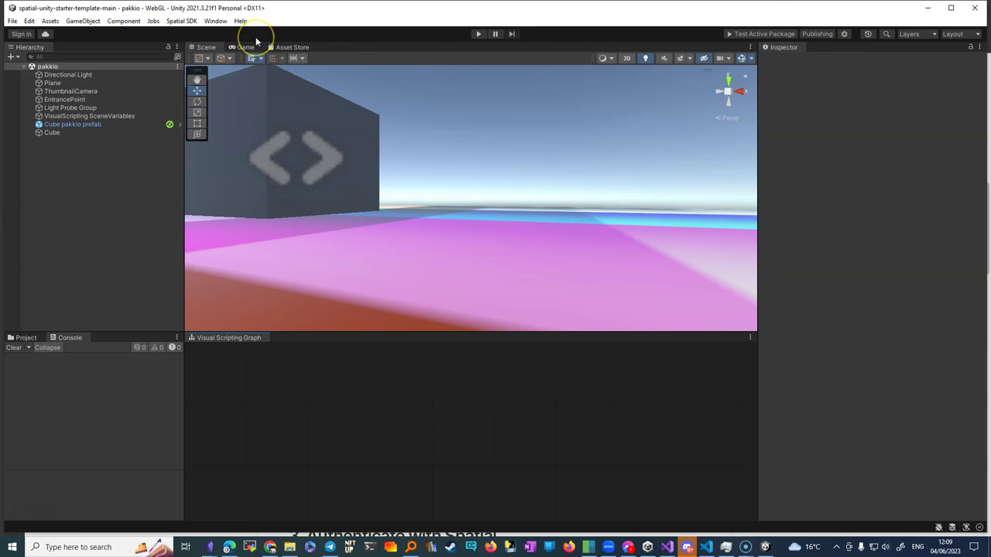
left_click(185, 21)
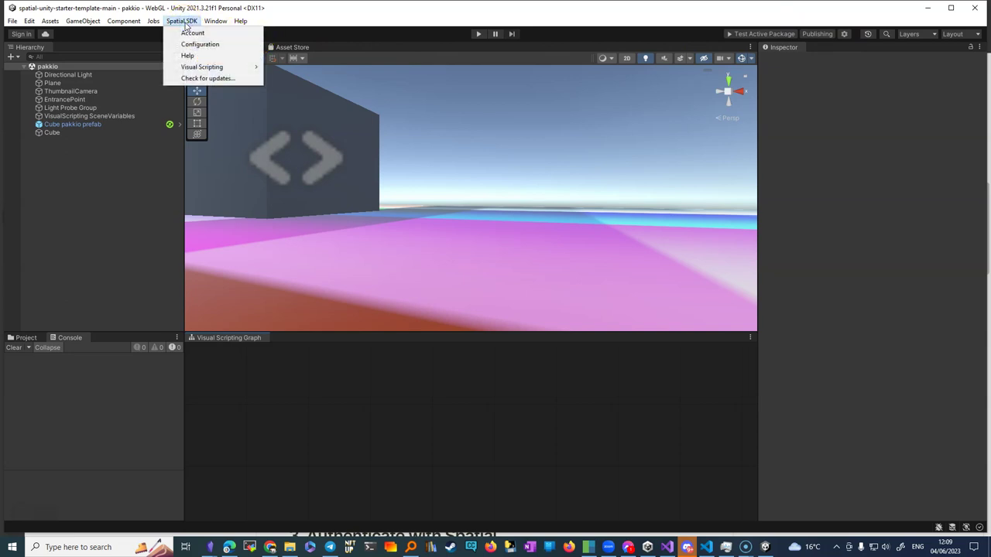
left_click(195, 34)
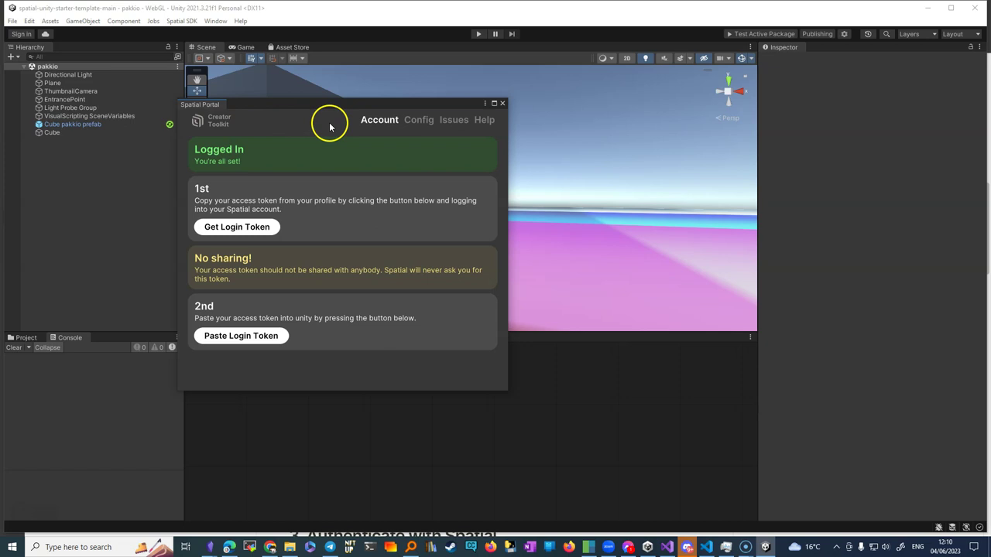
Copy the Creator Toolkit access token from the Spatial account page and paste it into Unity's Spatial Portal to authenticate.
left_click(238, 231)
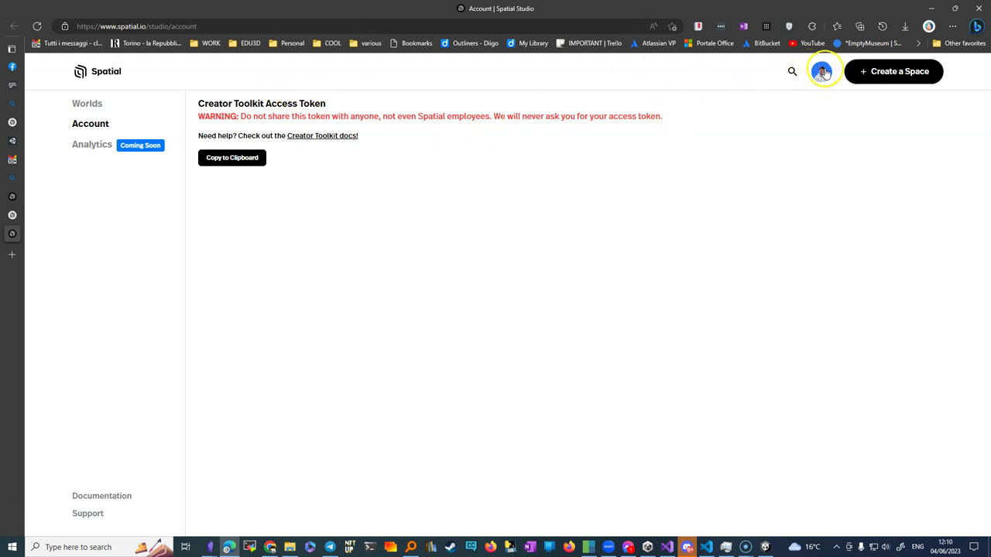
left_click(224, 160)
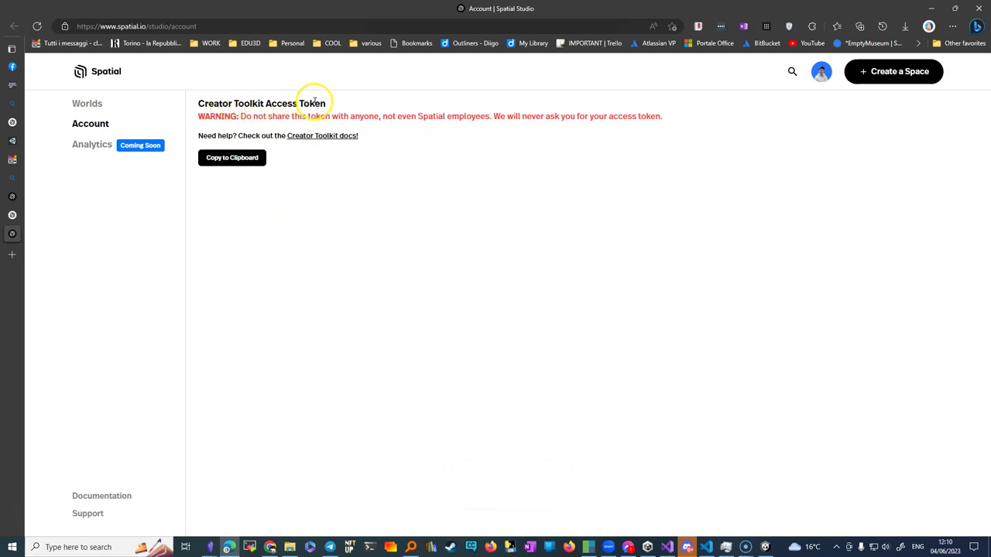
left_click(765, 547)
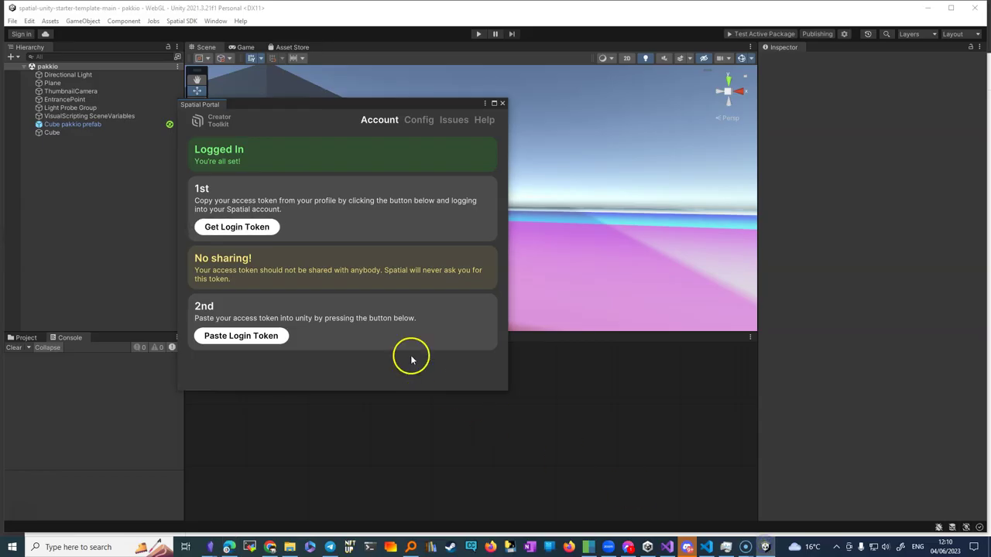
left_click(230, 337)
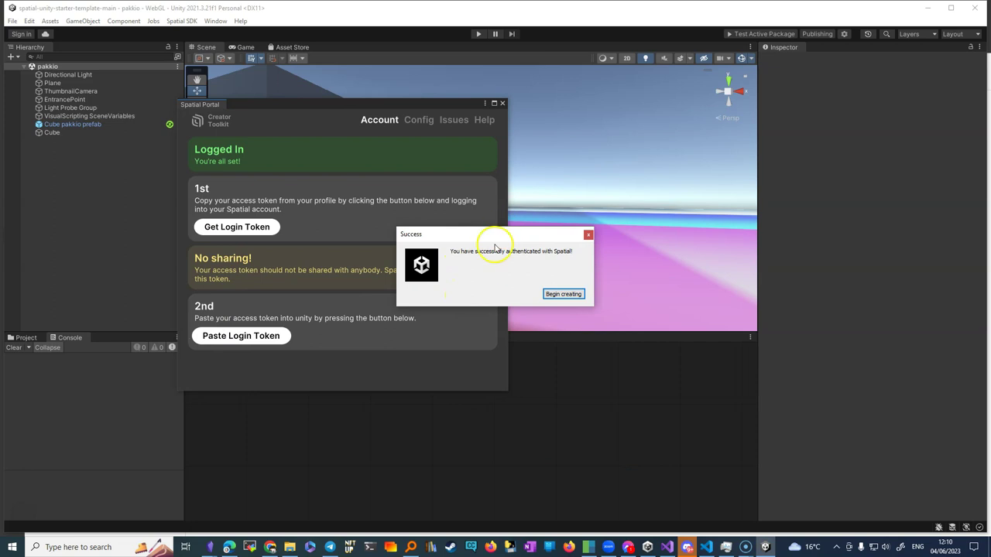
left_click(562, 295)
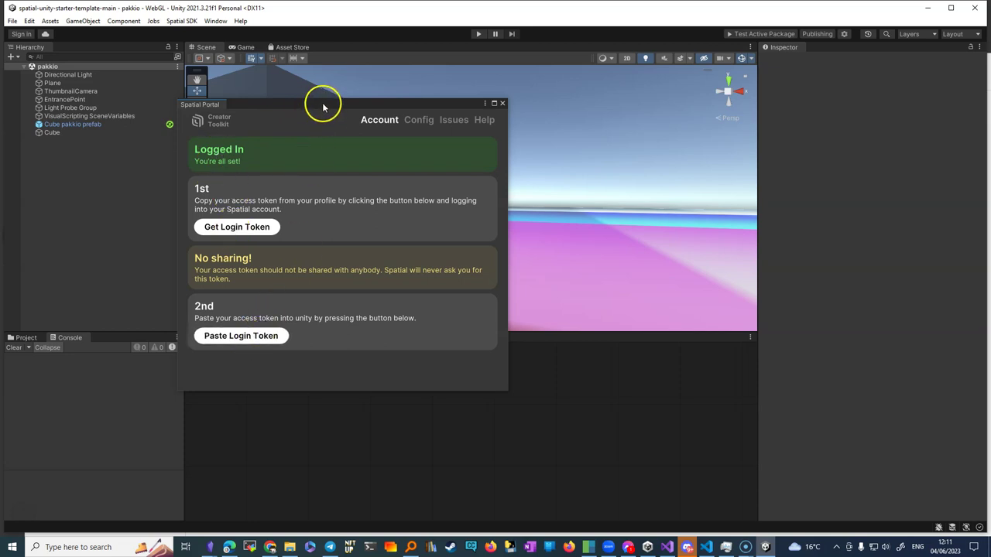
Move the Spatial Portal window aside, check the project list in Unity Hub, and return to the portal in Unity.
left_click_drag(320, 106, 472, 96)
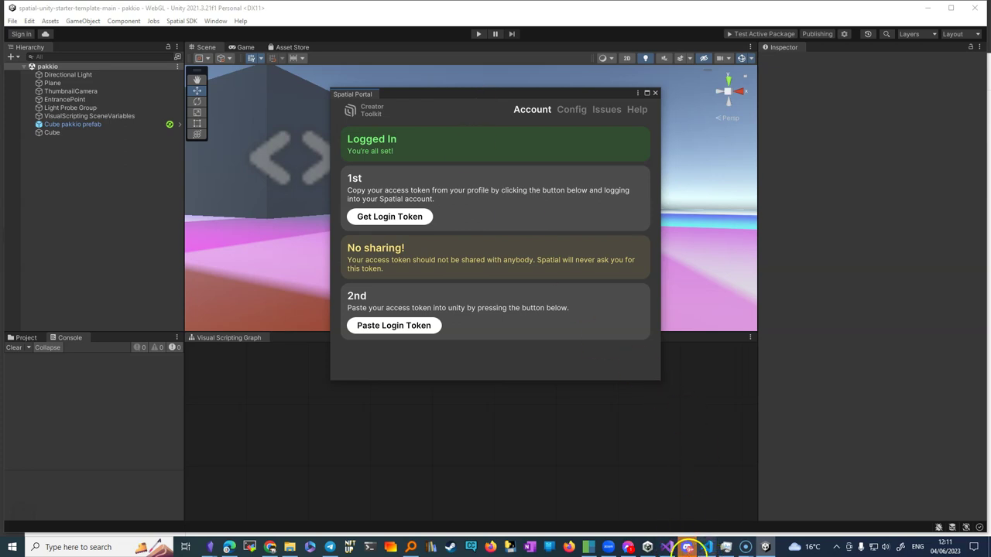
left_click(647, 548)
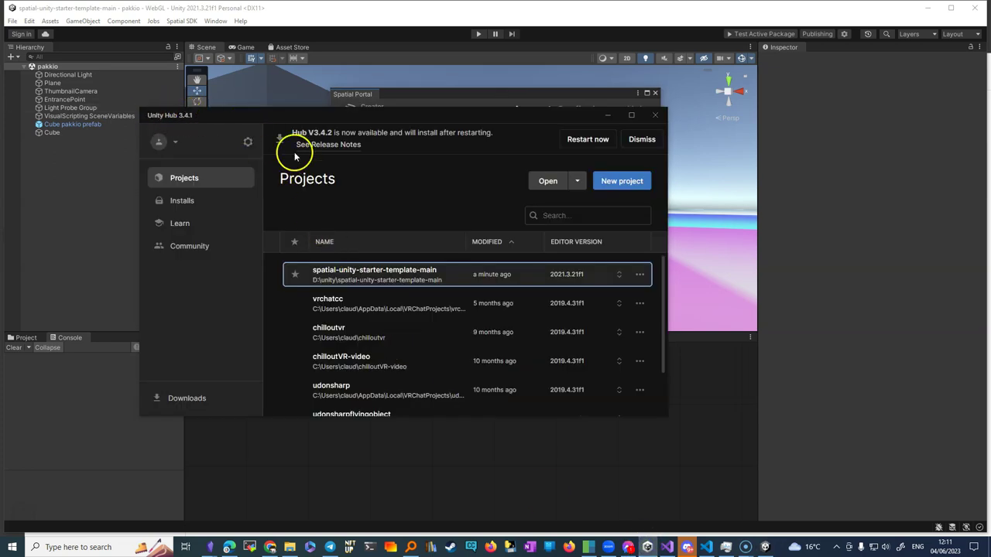
mouse_move(768, 547)
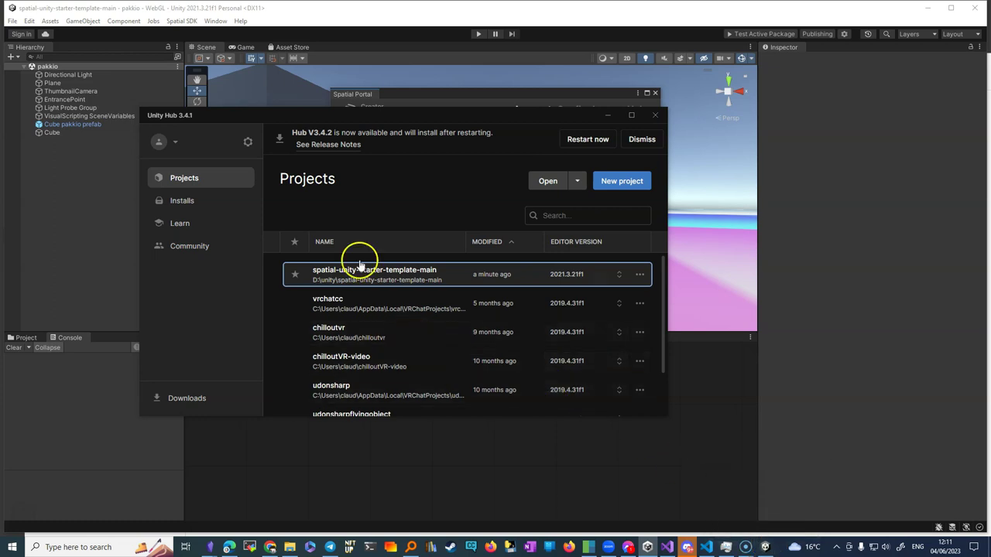
left_click_drag(218, 119, 247, 224)
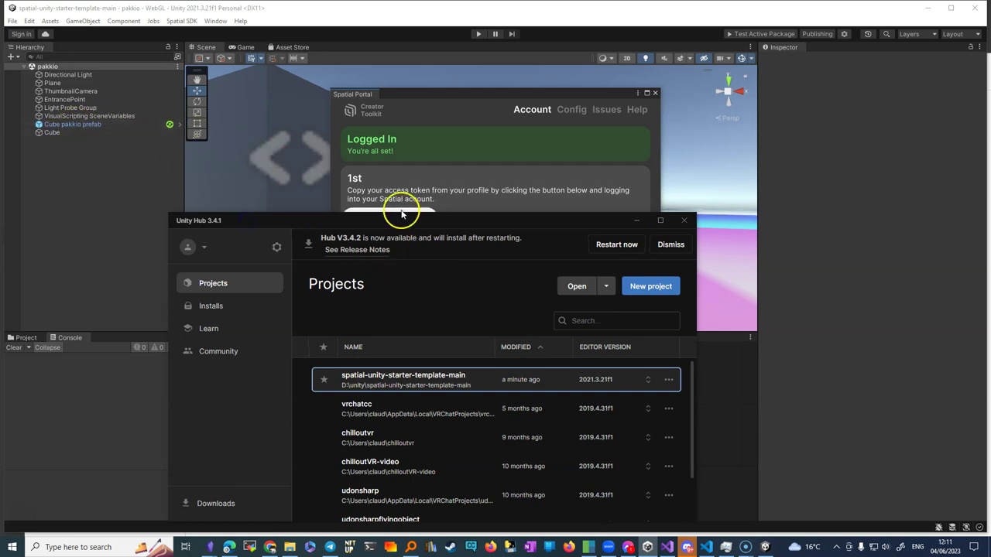
left_click(409, 101)
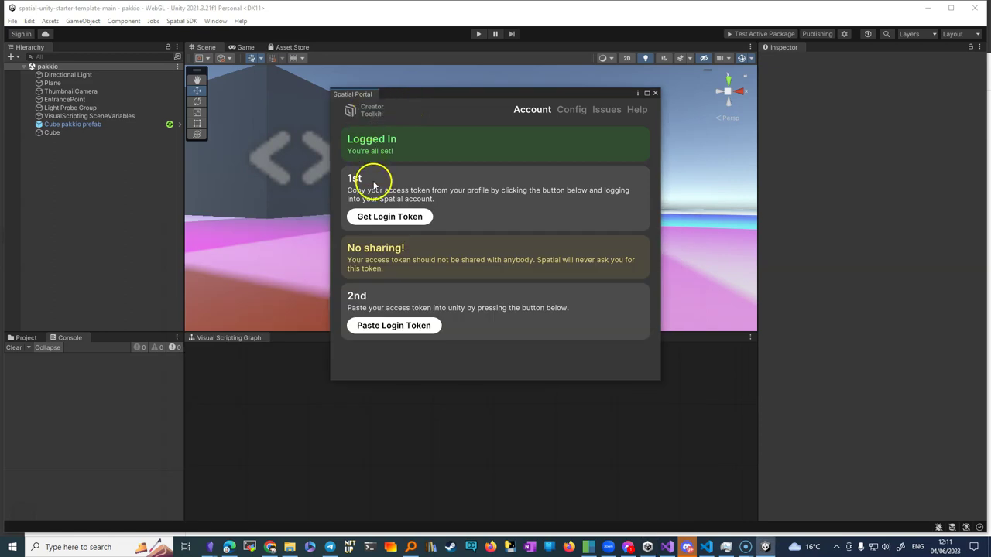